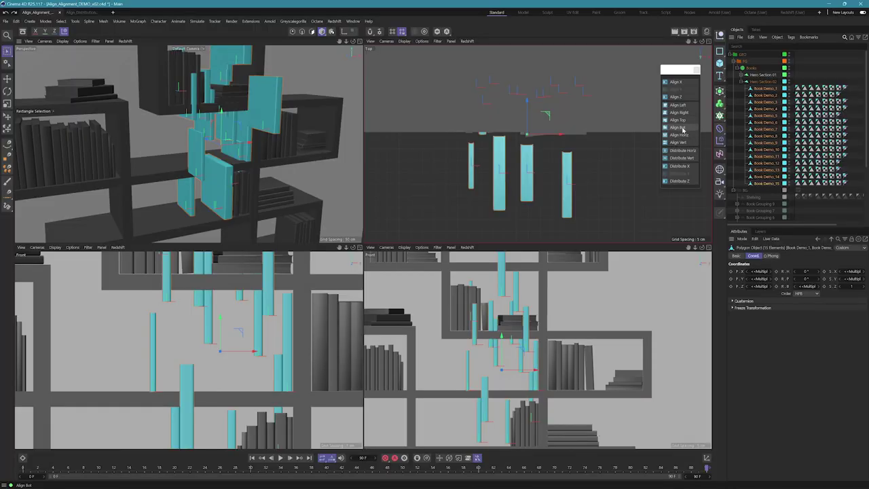
- Bottom-align the selected books into one row and enlarge the perspective view
left_click(678, 128)
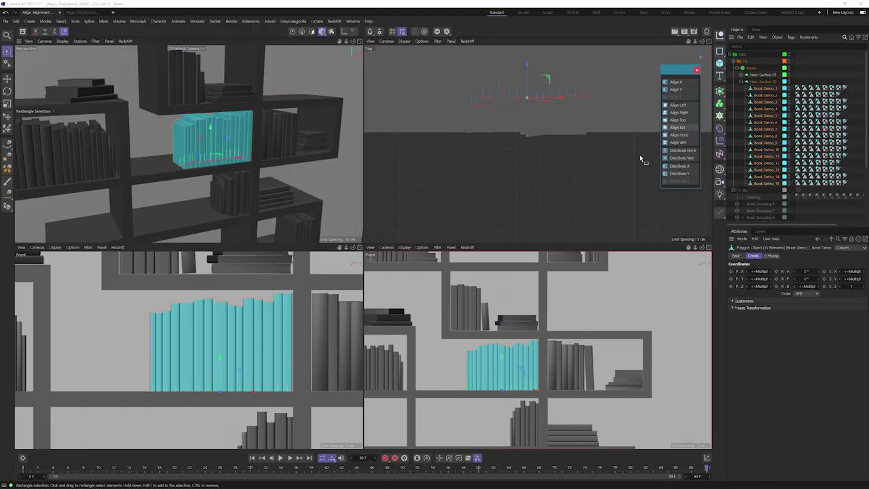
key("F1")
scroll(413, 262, "up", 3)
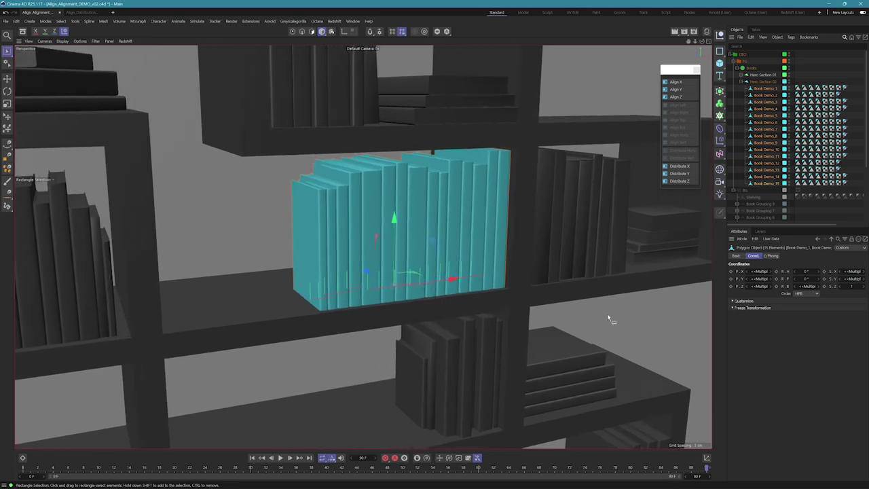
scroll(595, 300, "down", 2)
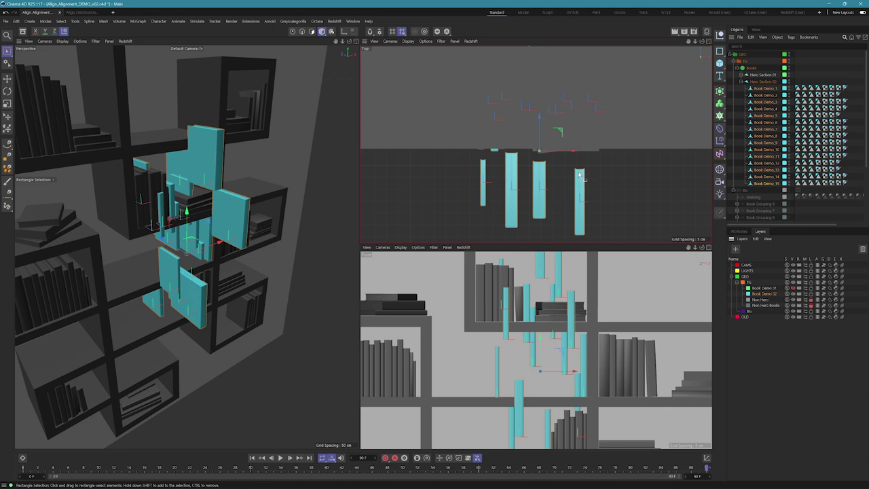
- Tear off Greyscalegorilla Align Tools as a floating palette at the Top viewport's upper right
left_click(294, 21)
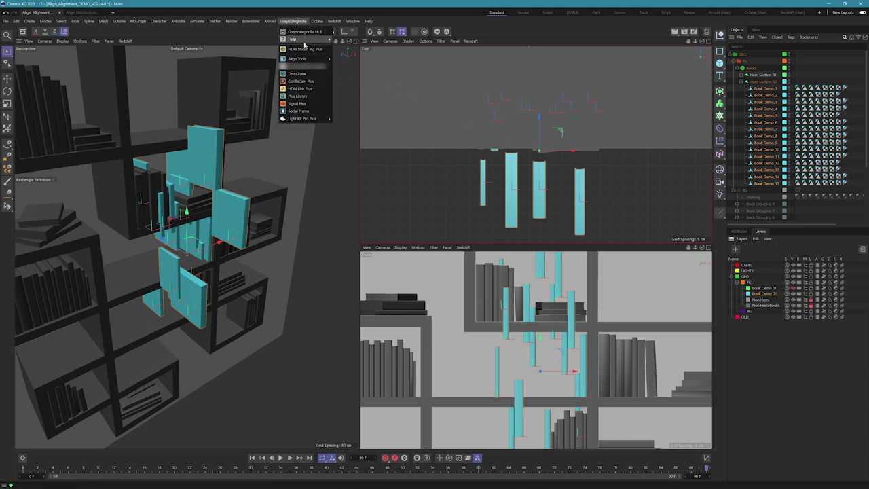
mouse_move(302, 59)
left_click(342, 58)
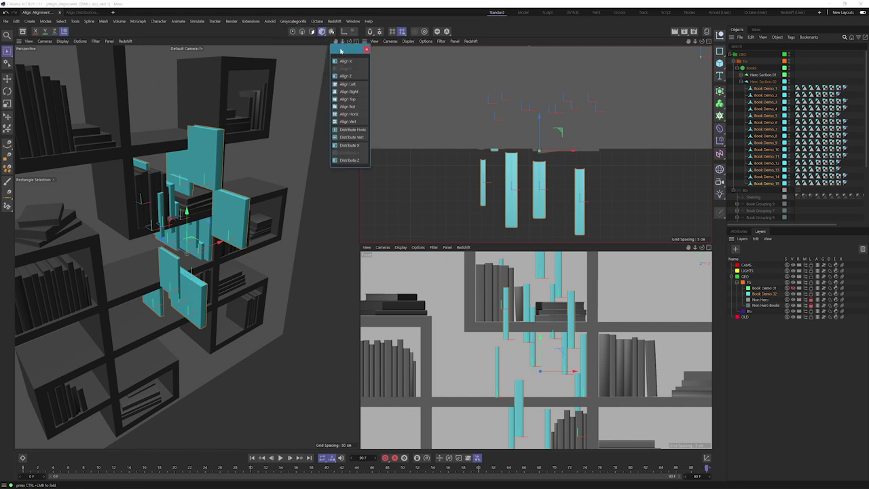
left_click_drag(347, 49, 685, 62)
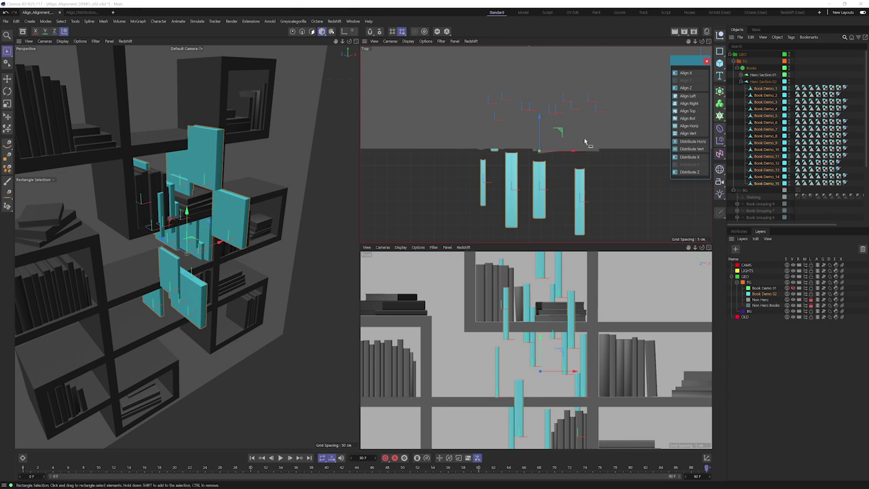
key("ctrl+Print")
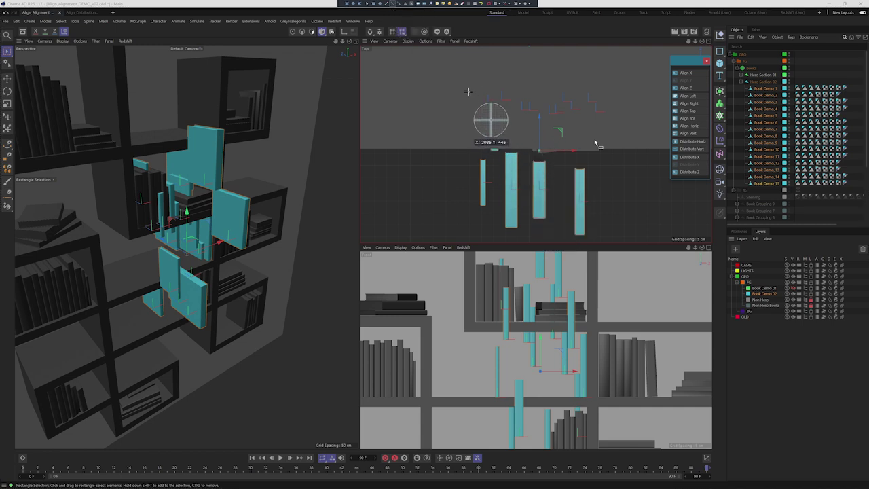
left_click_drag(465, 79, 466, 234)
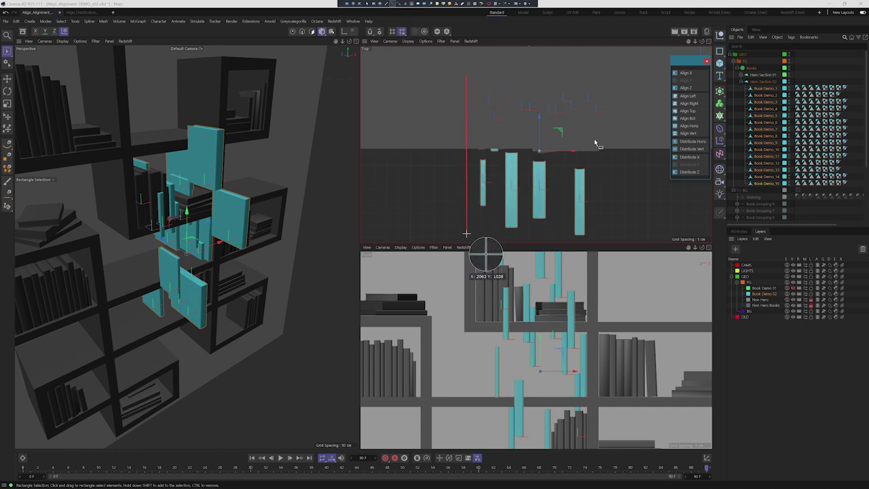
left_click_drag(487, 65, 600, 65)
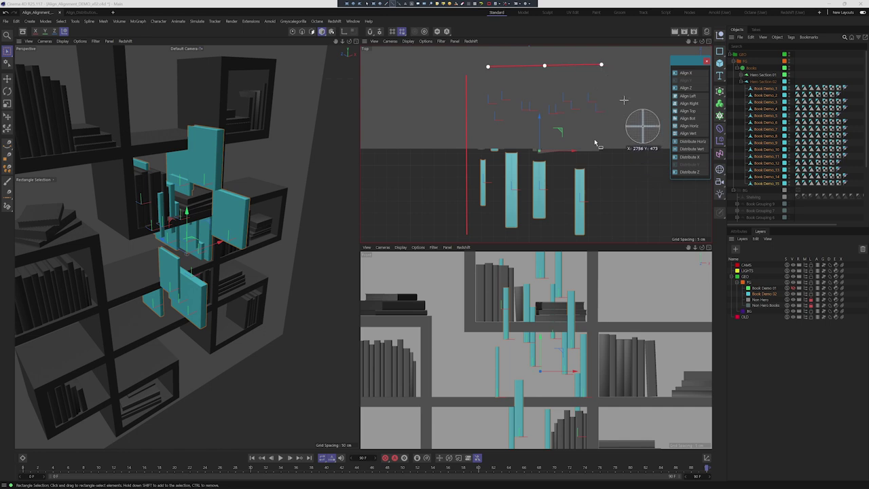
left_click_drag(631, 90, 630, 211)
left_click_drag(501, 231, 599, 226)
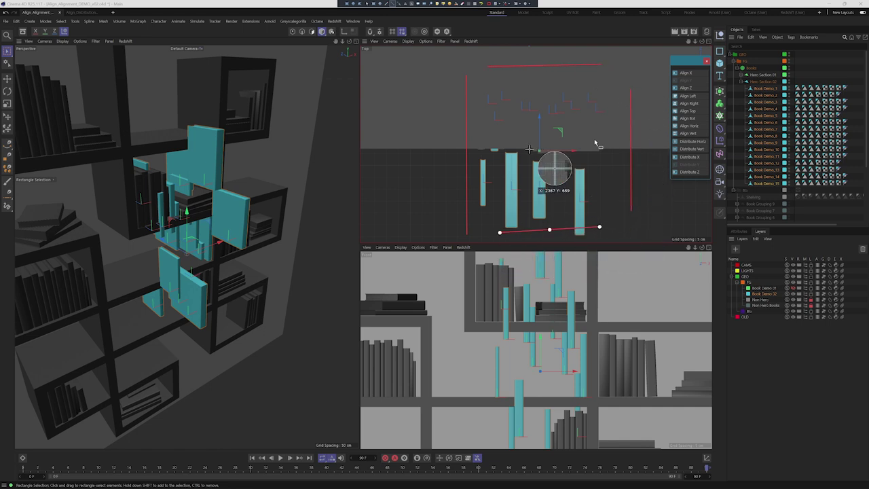
left_click_drag(521, 150, 588, 149)
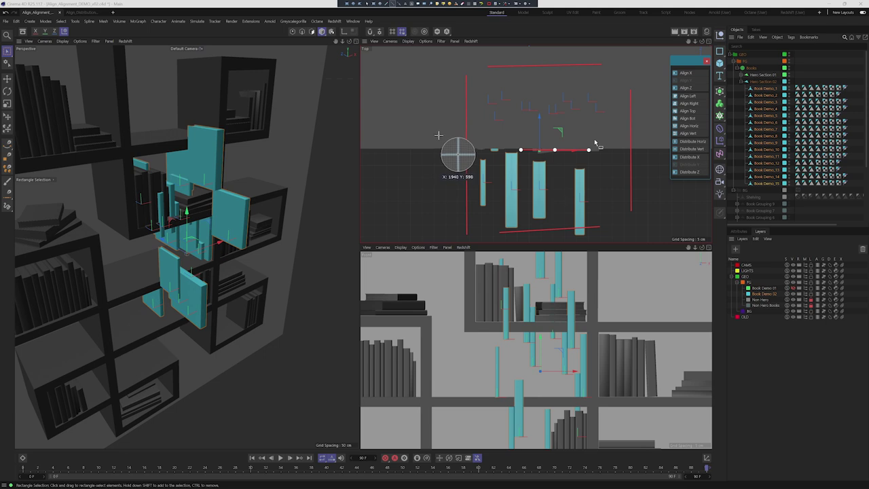
key("Escape")
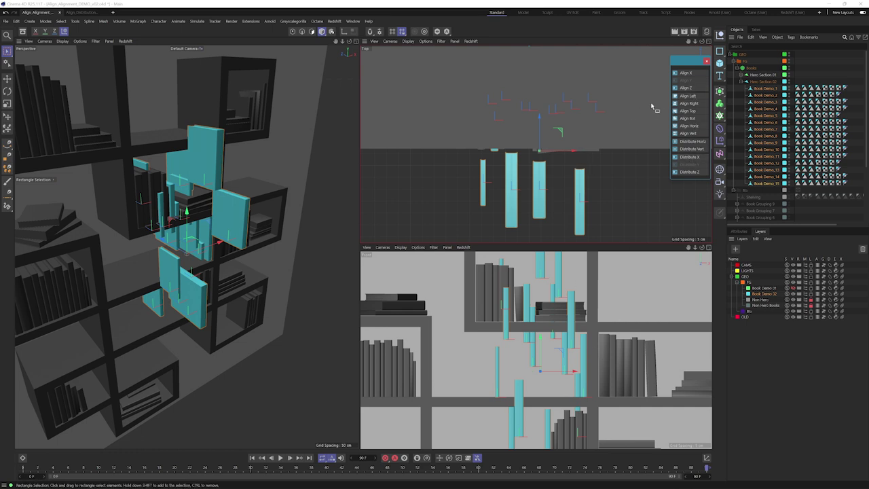
- Maximize the Perspective view briefly, then return to the multi-view layout
middle_click(272, 201)
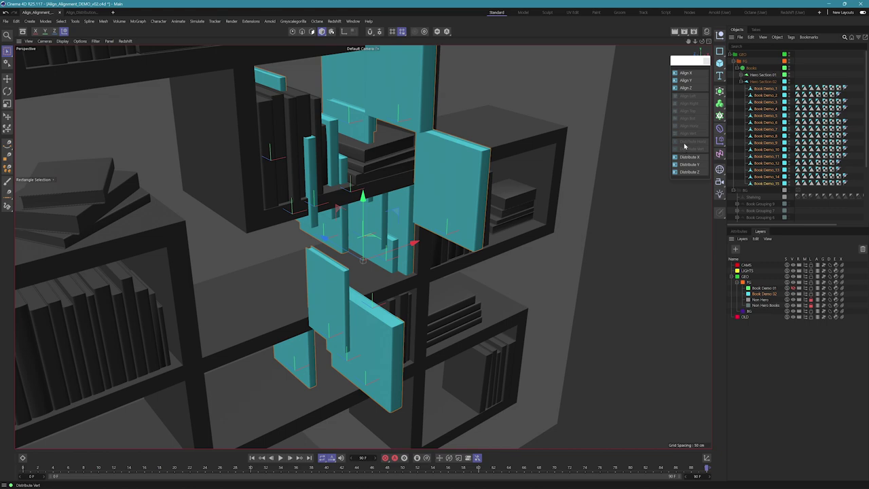
middle_click(586, 185)
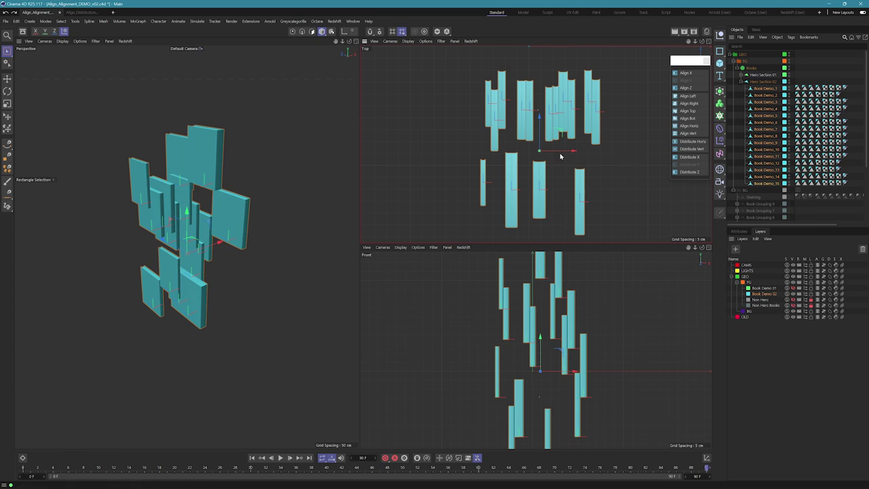
- Align the cyan books on Z and Y, checking the row in maximized Perspective and Front views
middle_click(299, 218)
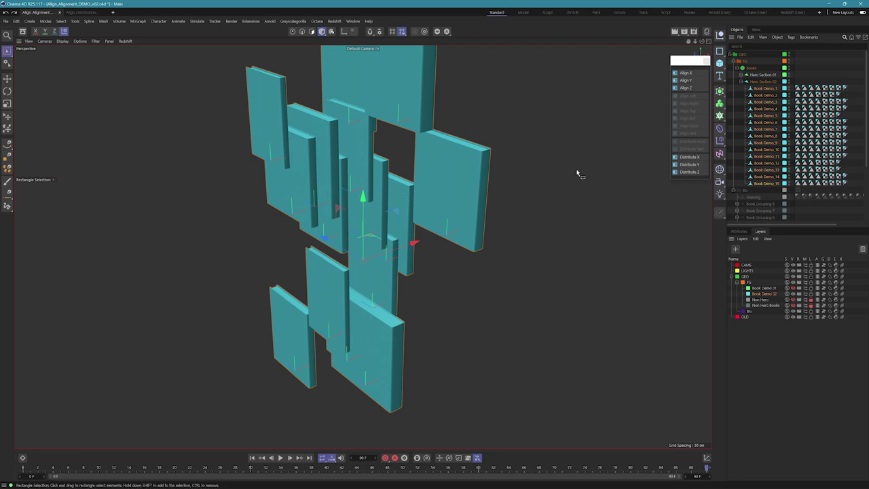
left_click(687, 91)
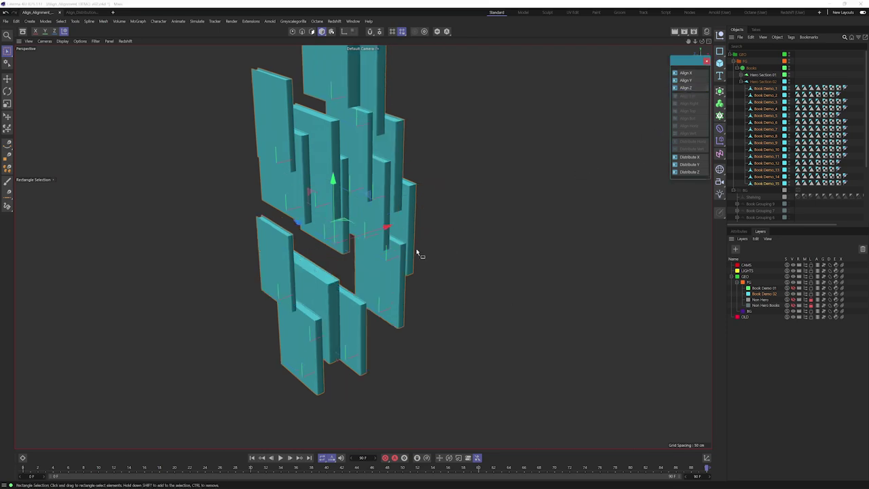
left_click(689, 81)
middle_click(504, 246)
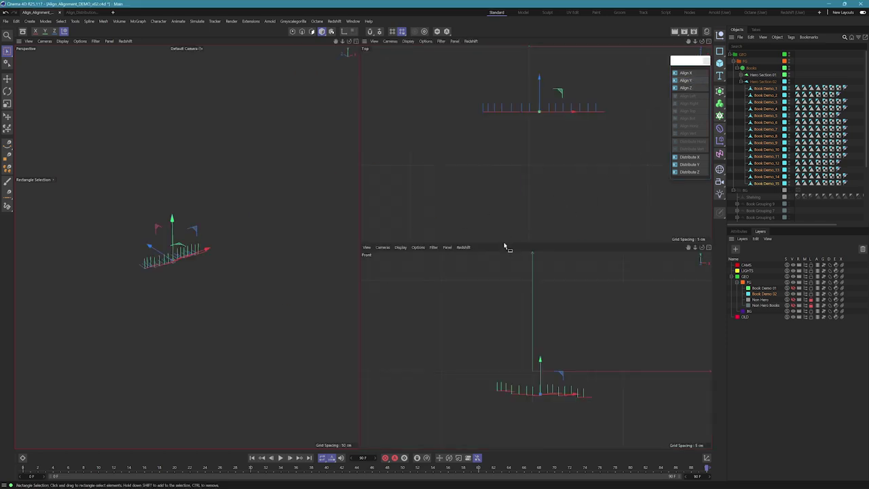
middle_click(517, 354)
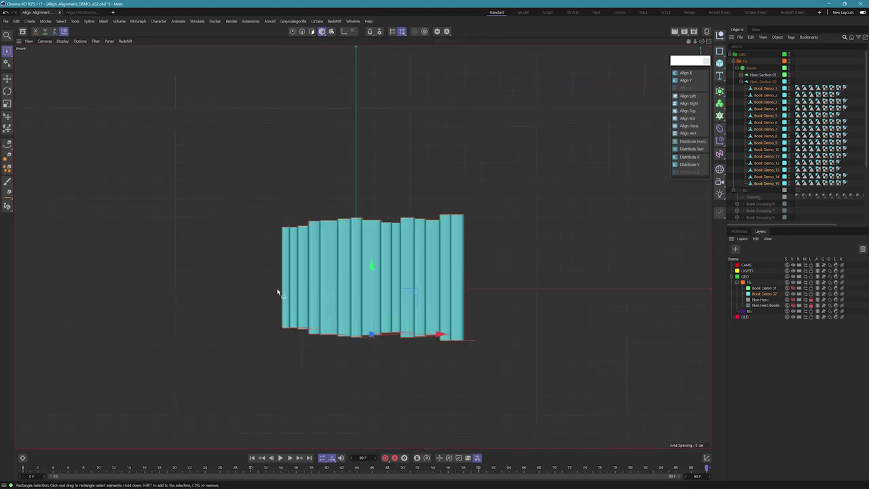
middle_click(579, 234)
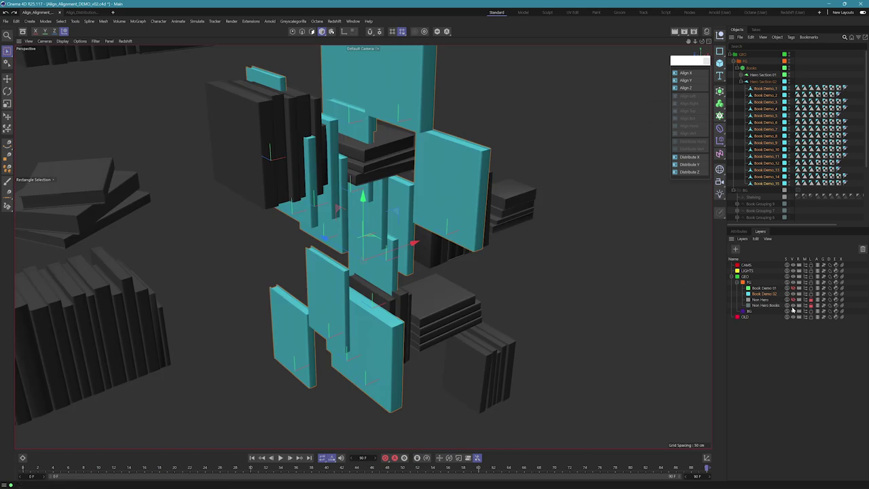
- Hide the shelving and non-hero books, then align the hero books on Z and Y
left_click(793, 306)
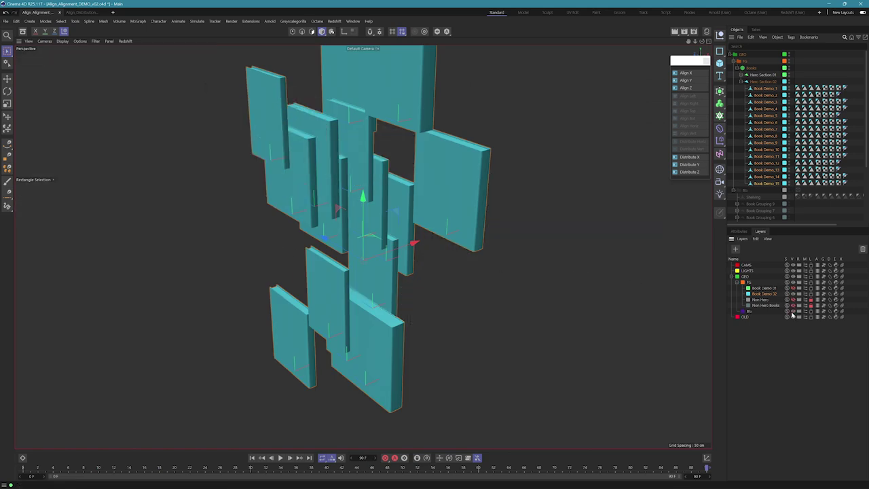
left_click_drag(510, 219, 506, 260, "alt")
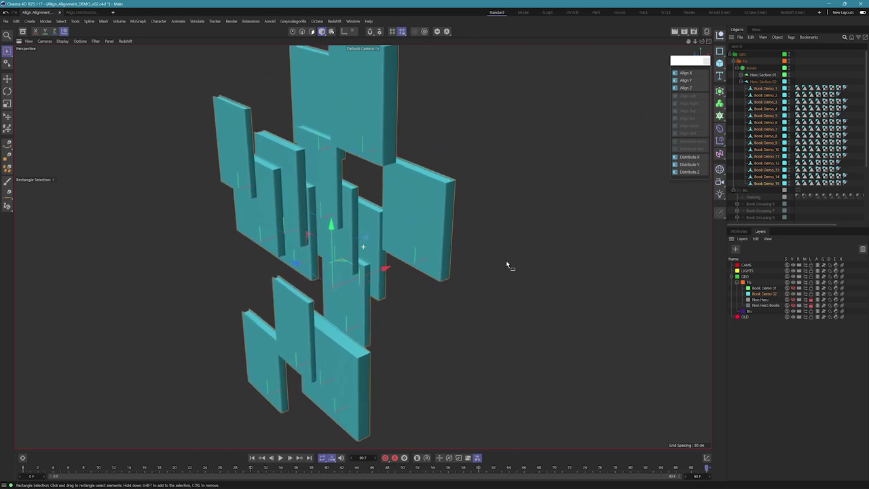
left_click(689, 88)
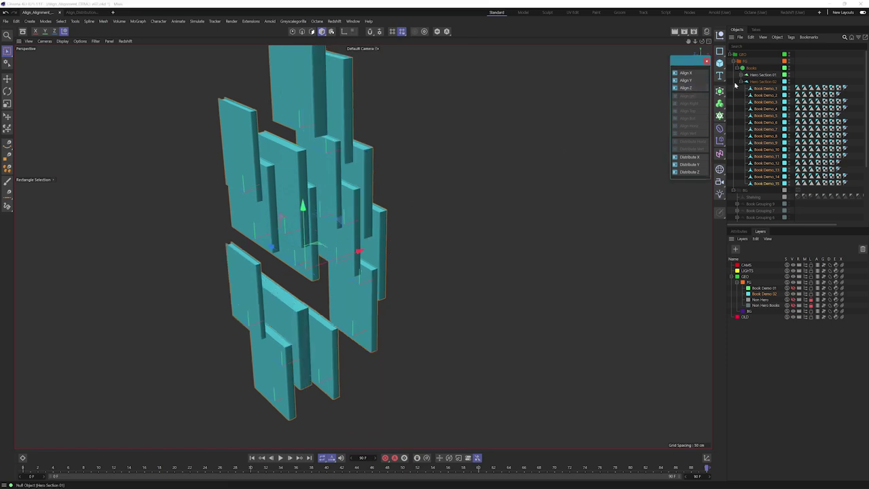
left_click(689, 82)
middle_click(523, 207)
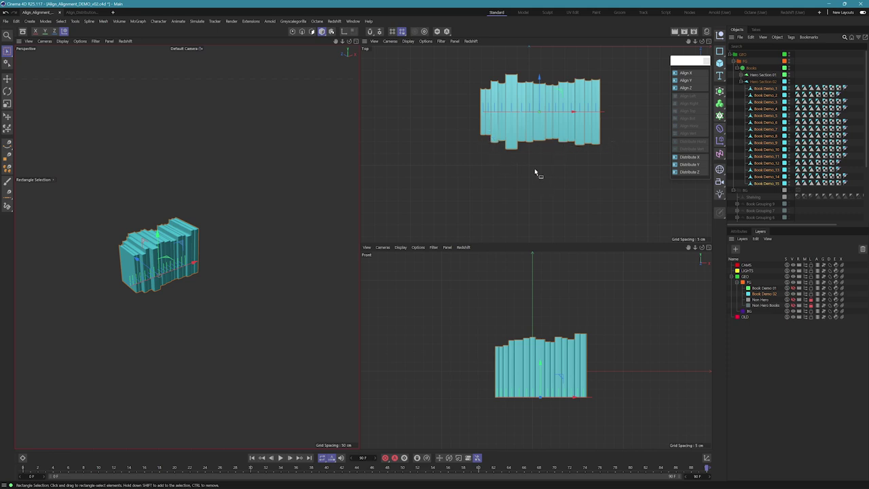
- Align the books' bottom edges in the Top view and frame the set in Perspective
left_click(550, 195)
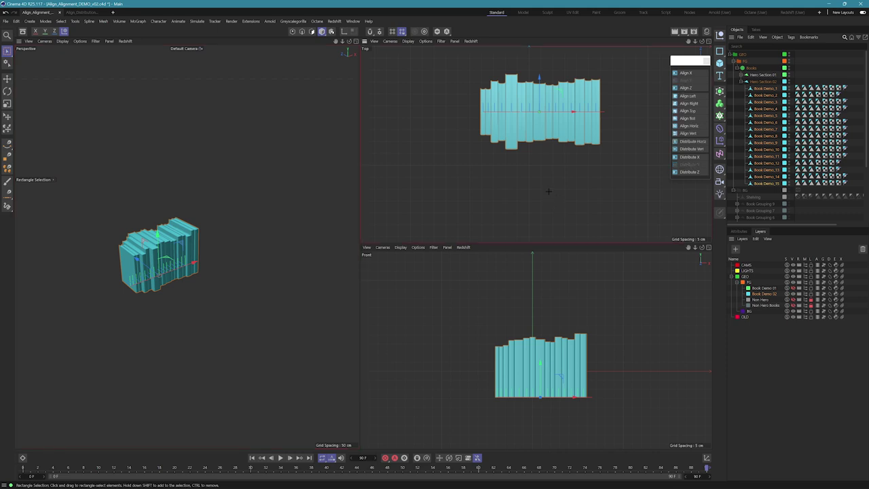
left_click(688, 119)
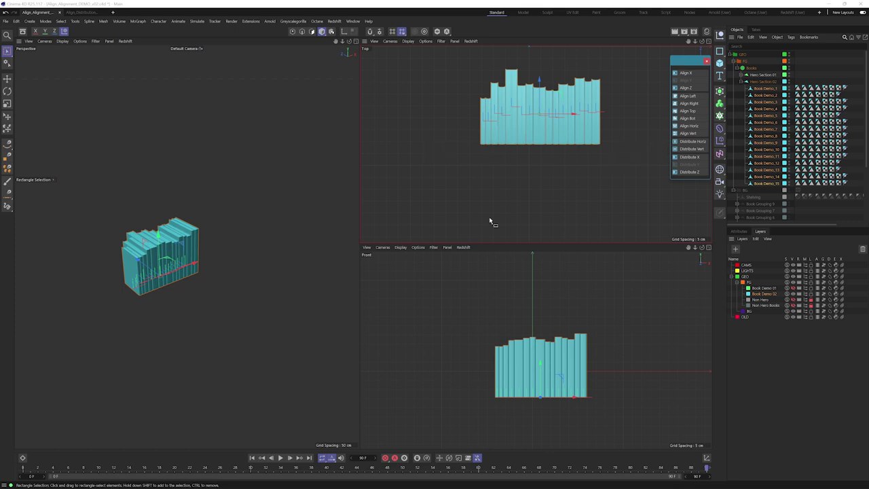
key("o")
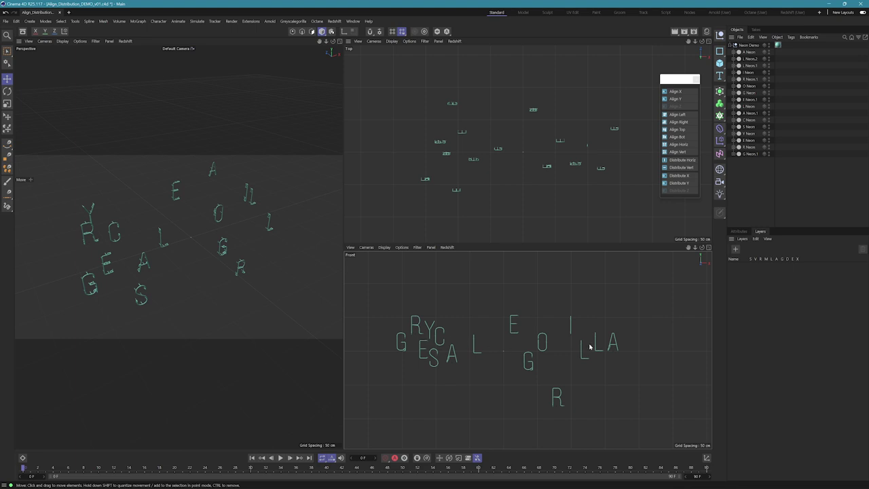
- Select all neon letters, Align Bot in Top and Front views, then Distribute X
left_click(749, 53)
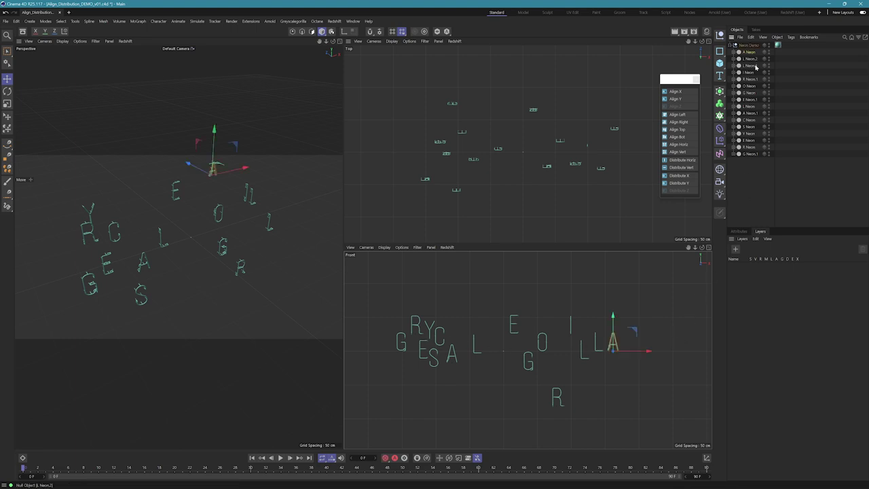
left_click(753, 156, "shift")
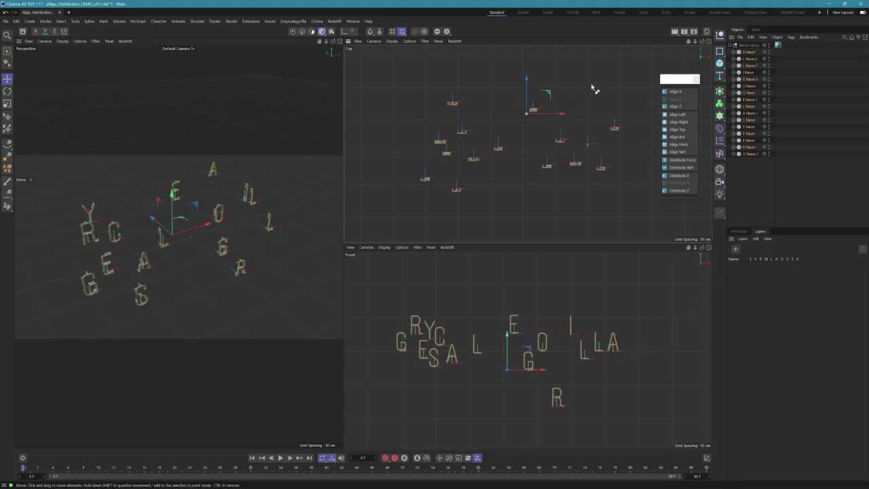
left_click(679, 137)
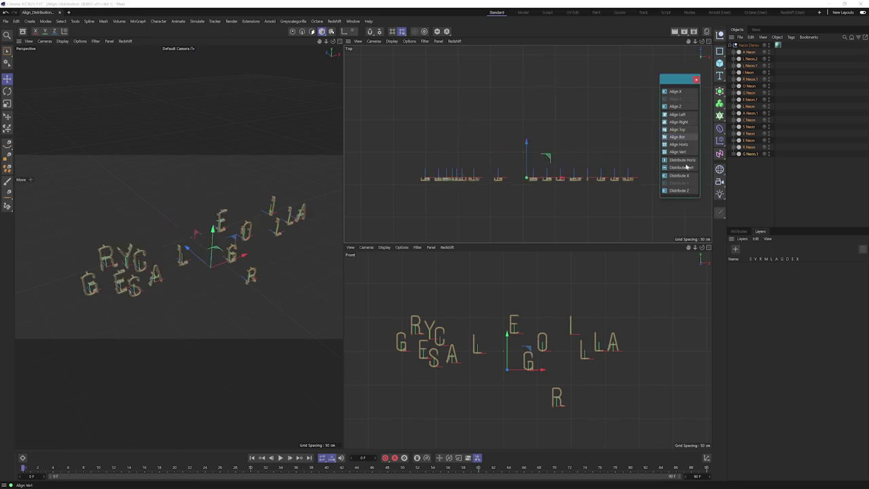
left_click(616, 287)
left_click(679, 136)
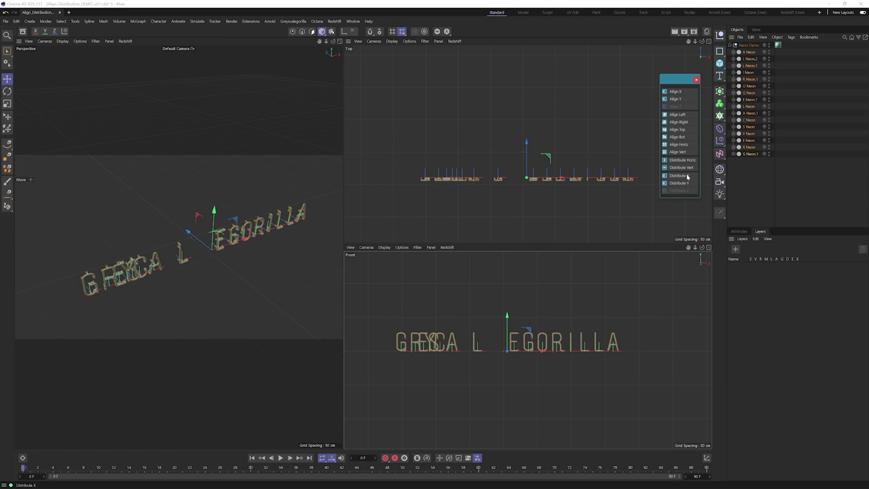
left_click(680, 160)
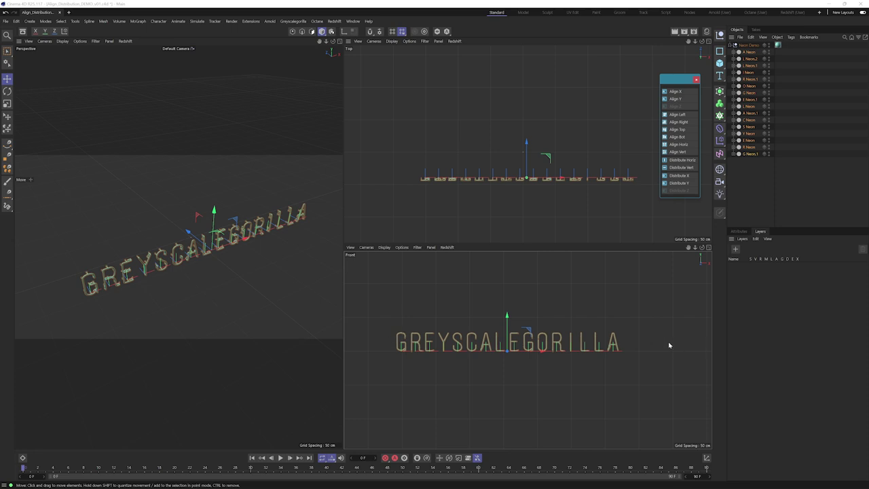
- Drag the final A Neon right in the Front view, then redistribute all letters horizontally
left_click(750, 53)
left_click_drag(636, 351, 705, 351)
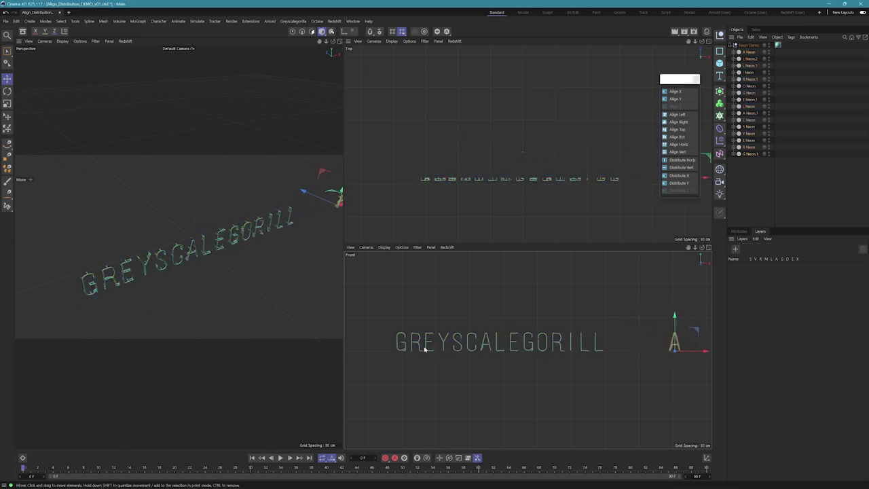
left_click(751, 155, "shift")
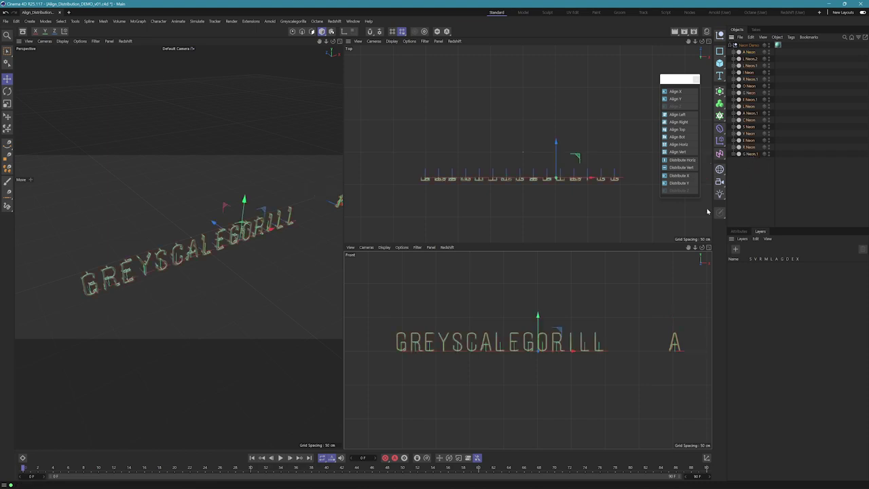
left_click(681, 160)
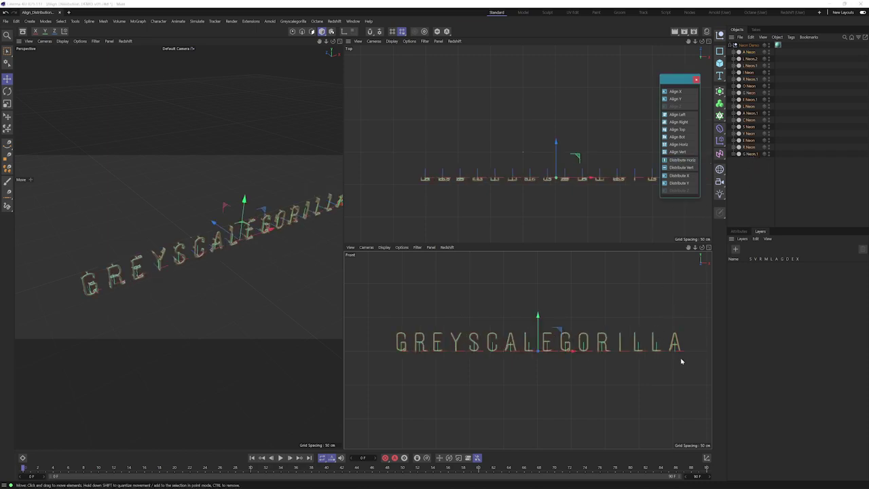
left_click(675, 91)
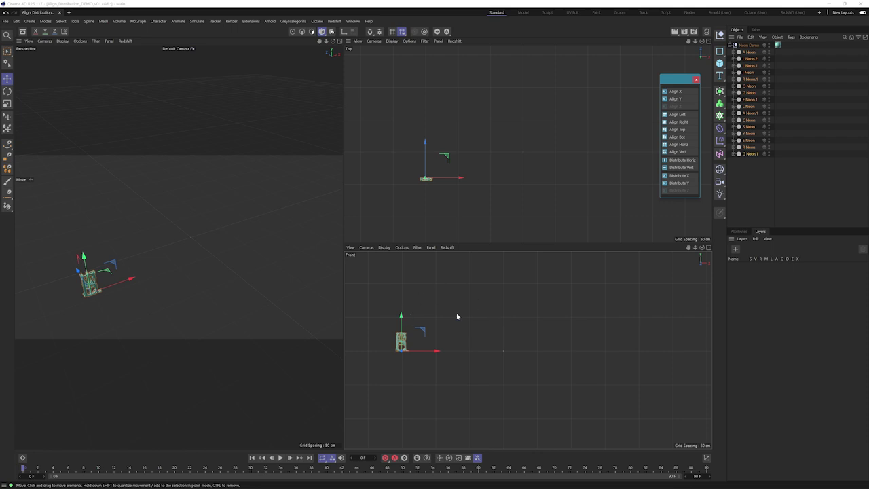
left_click_drag(457, 316, 502, 250)
left_click(749, 65)
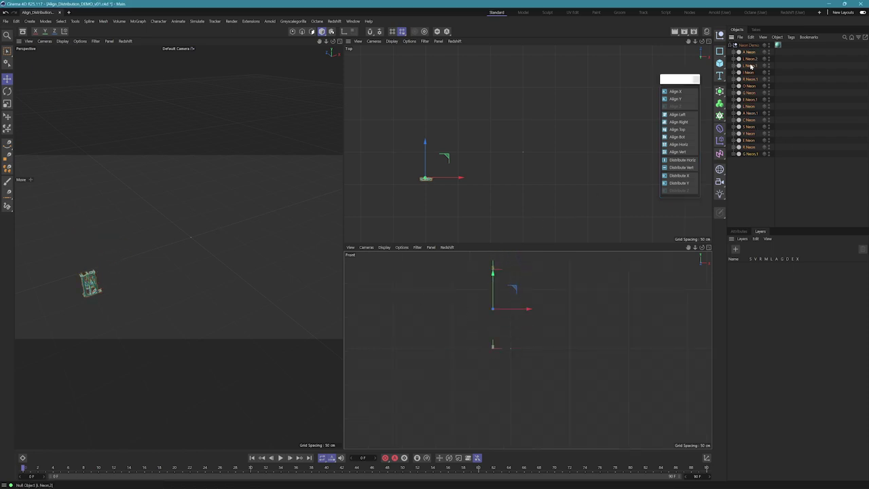
key("ctrl+a")
left_click(681, 167)
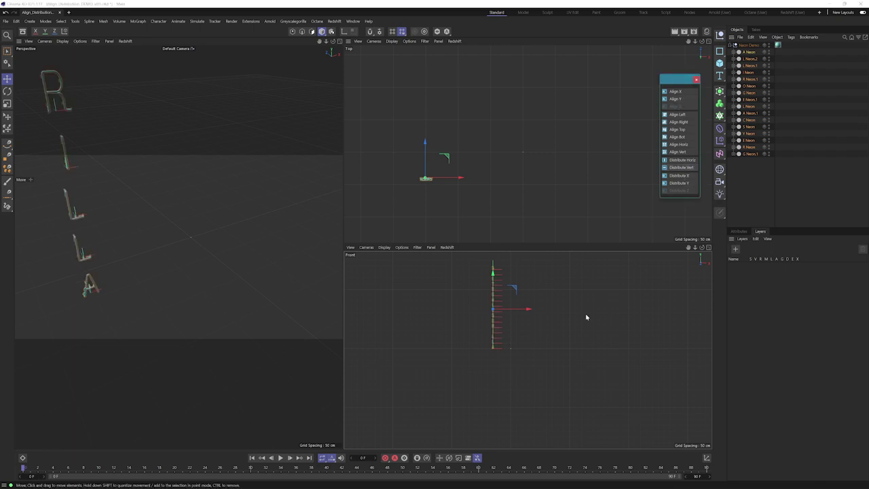
scroll(533, 333, "up", 5)
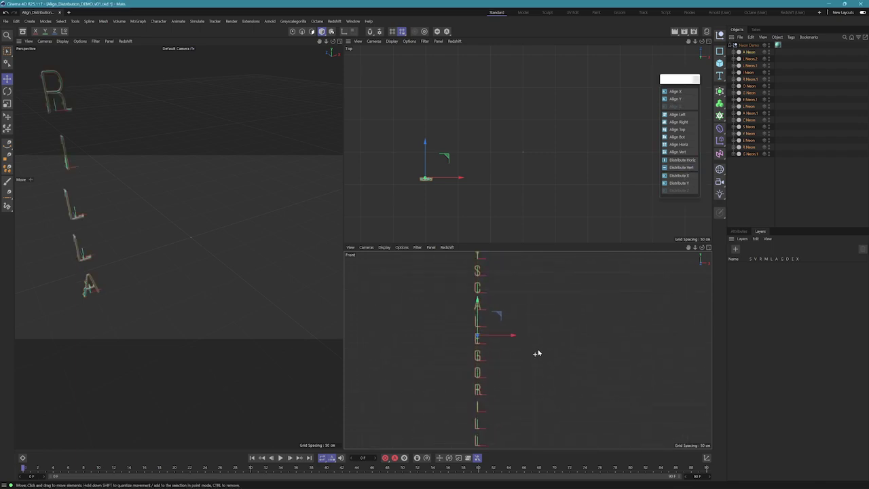
scroll(536, 353, "up", 6)
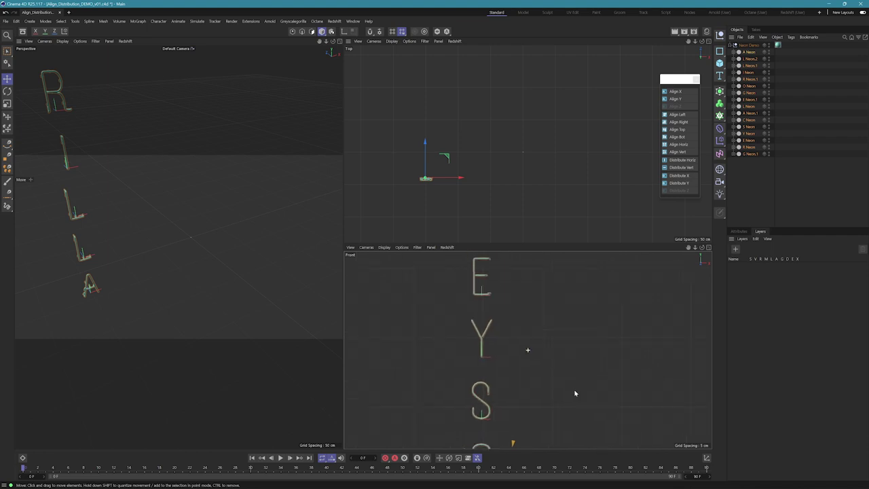
middle_click_drag(552, 264, 583, 335, "alt")
scroll(584, 350, "down", 4)
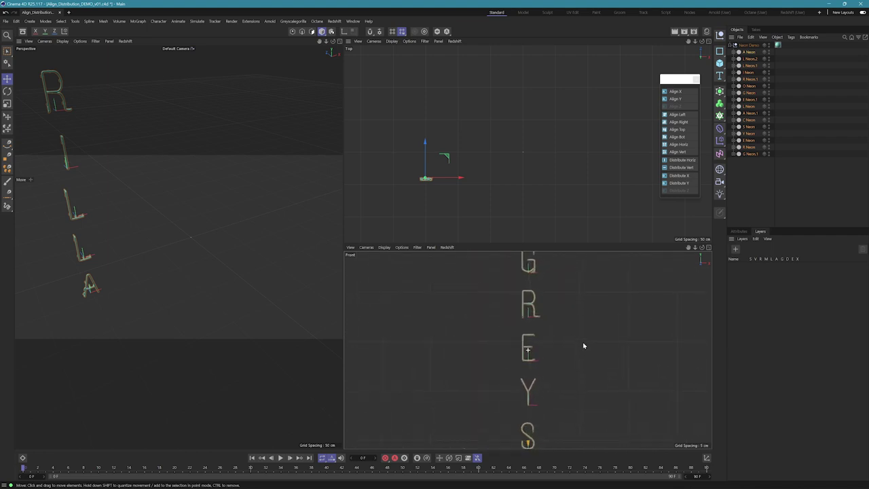
key("ctrl+z")
key("ctrl+y")
key("ctrl+y")
key("ctrl+y")
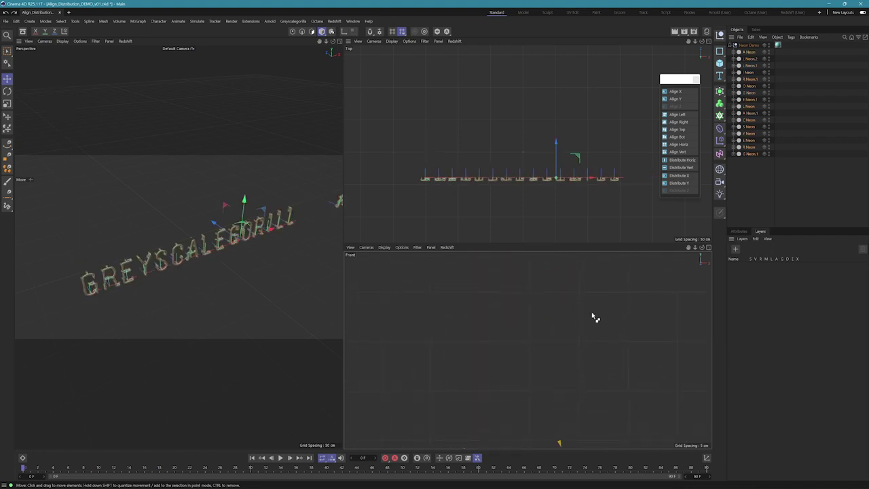
- Select all 16 neon letters, distribute them along X, then stack them with Align X
middle_click(311, 299)
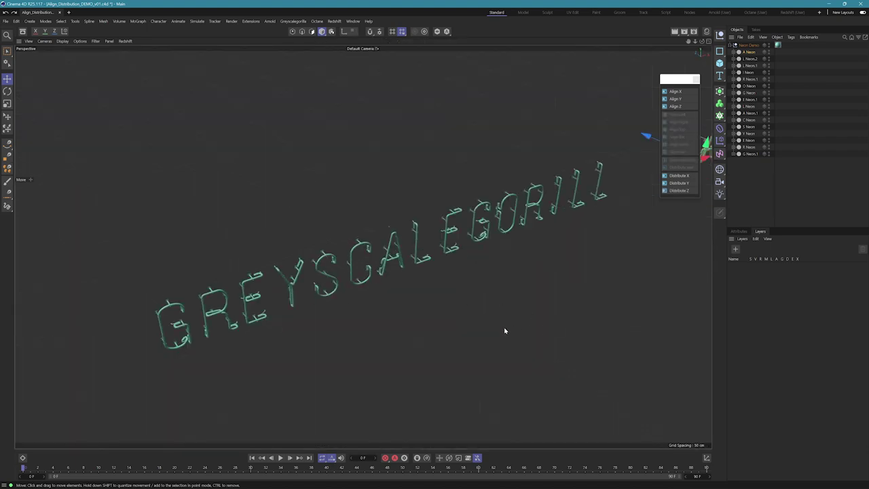
left_click_drag(505, 330, 498, 291, "alt")
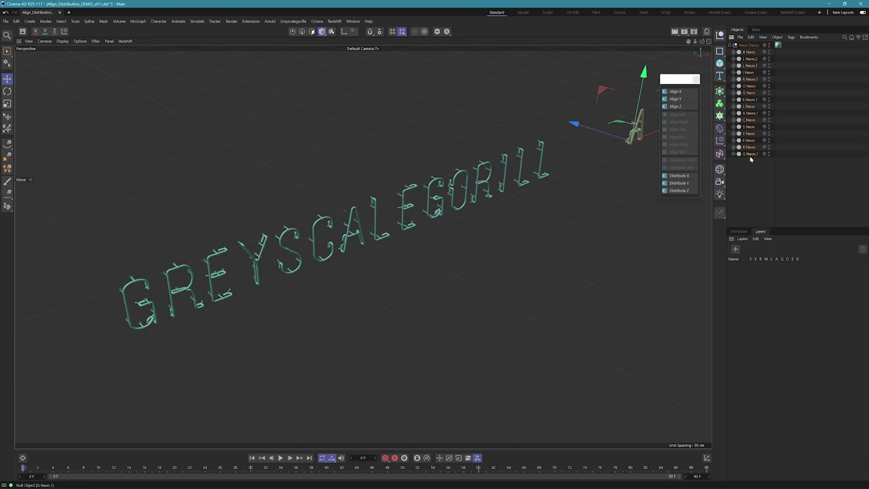
left_click(750, 154, "shift")
left_click(678, 176)
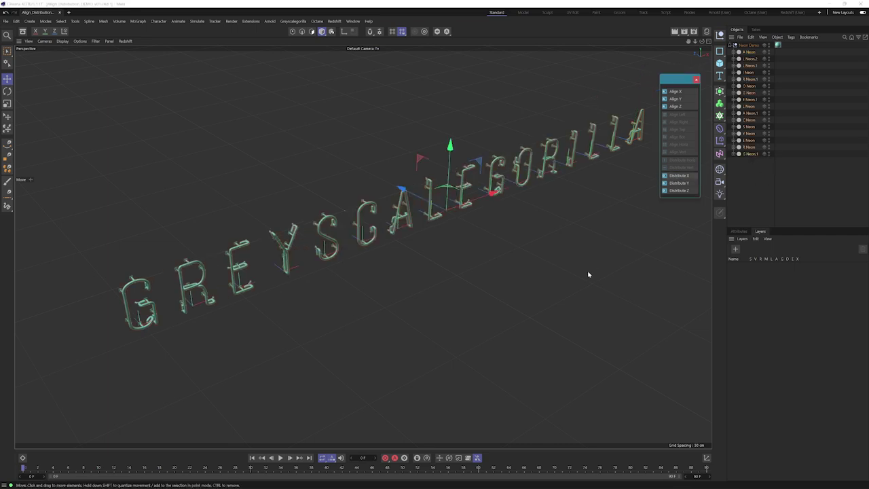
left_click_drag(521, 283, 551, 270, "alt")
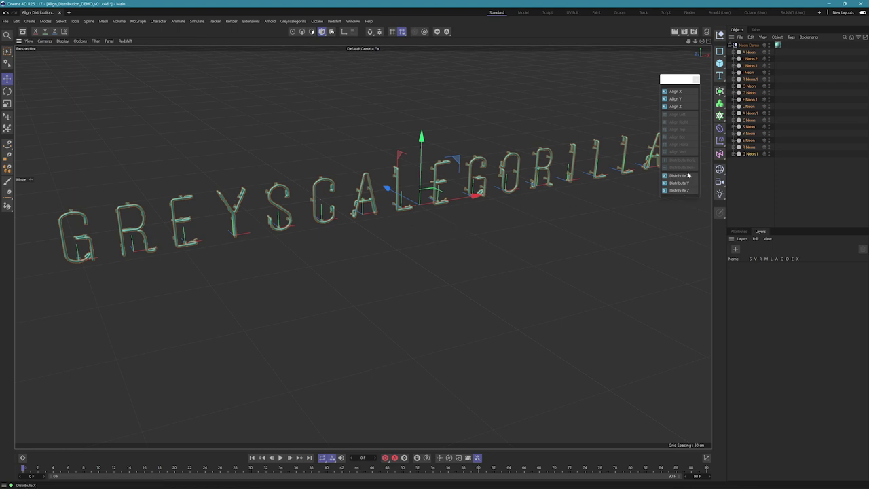
left_click(679, 92)
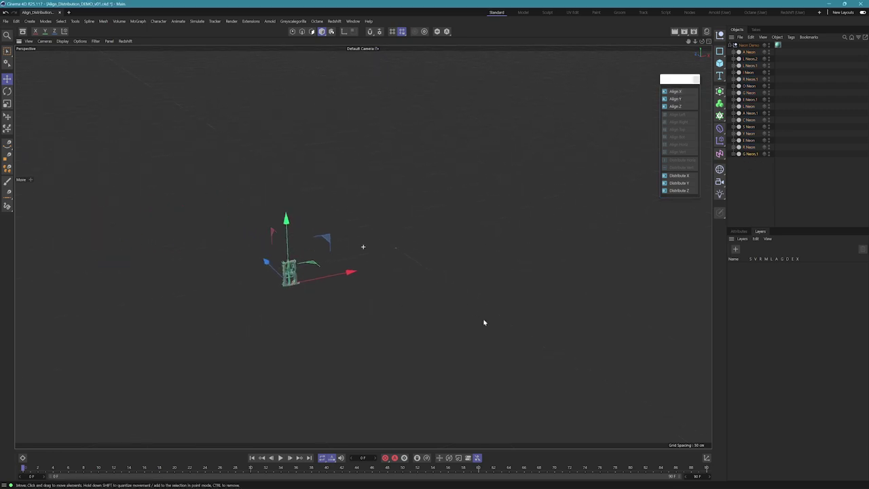
- Select all the stacked letters and spread them into a vertical column with Distribute Y
left_click_drag(303, 238, 302, 55)
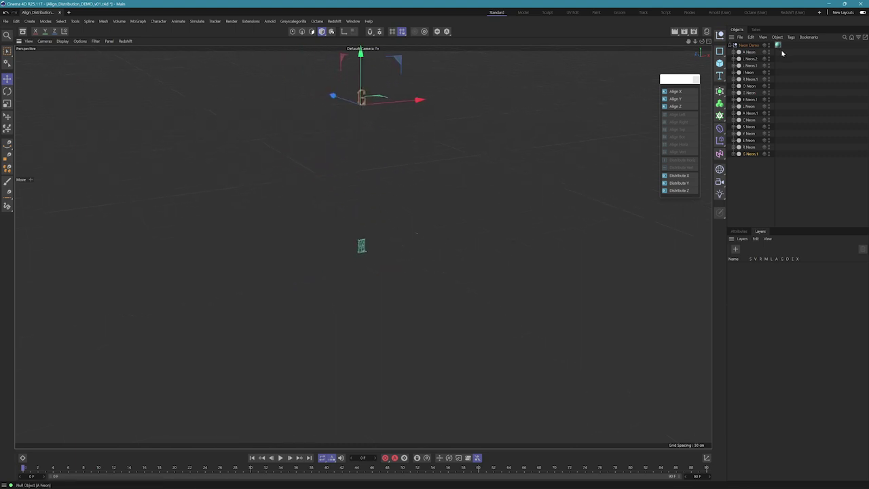
key("ctrl+a")
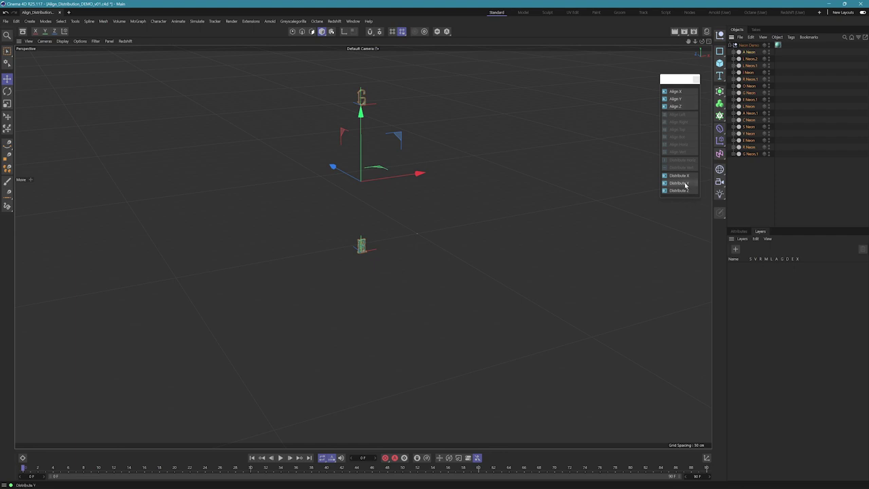
left_click(684, 184)
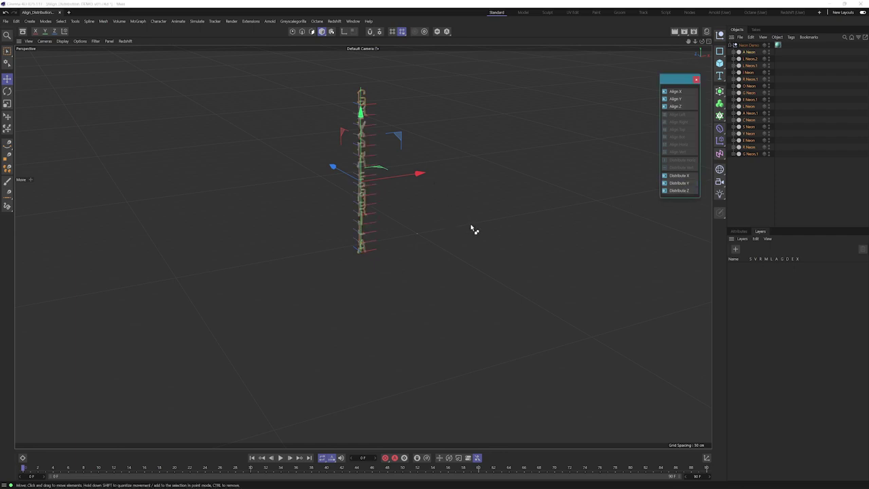
- Undo three times back to the GREYSCALEGORILL row with the final A apart
key("ctrl+z")
key("ctrl+z")
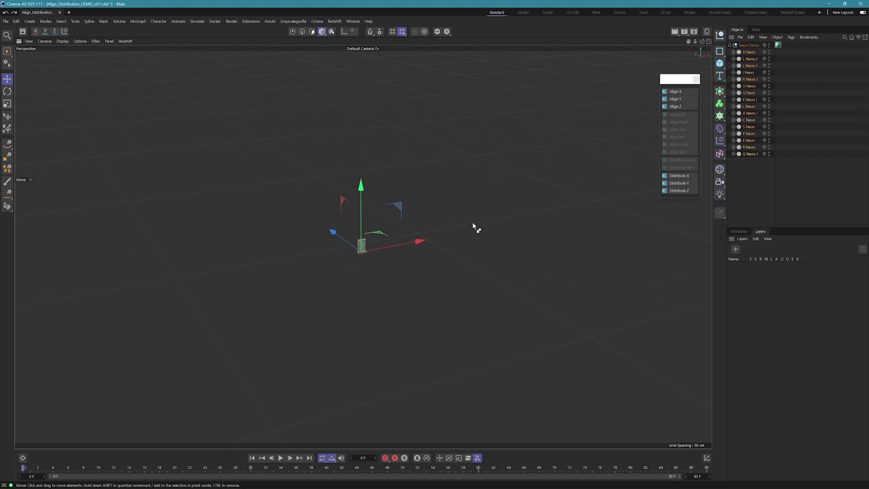
key("ctrl+z")
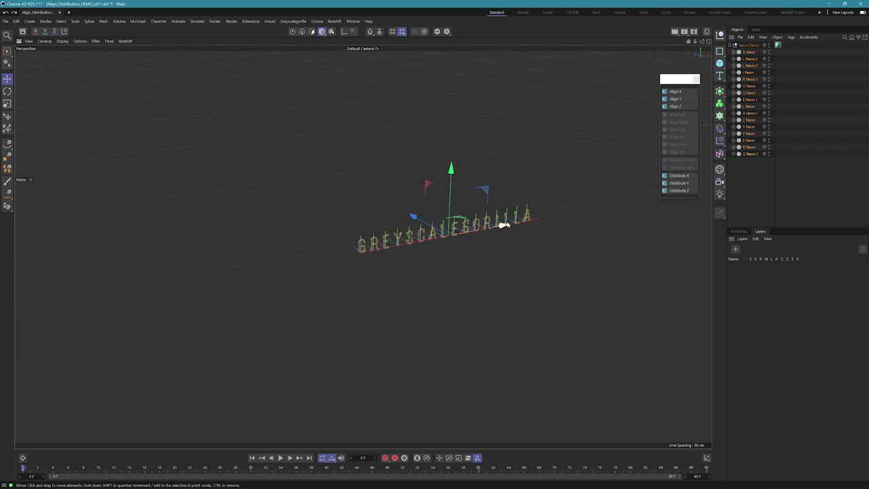
key("ctrl+z")
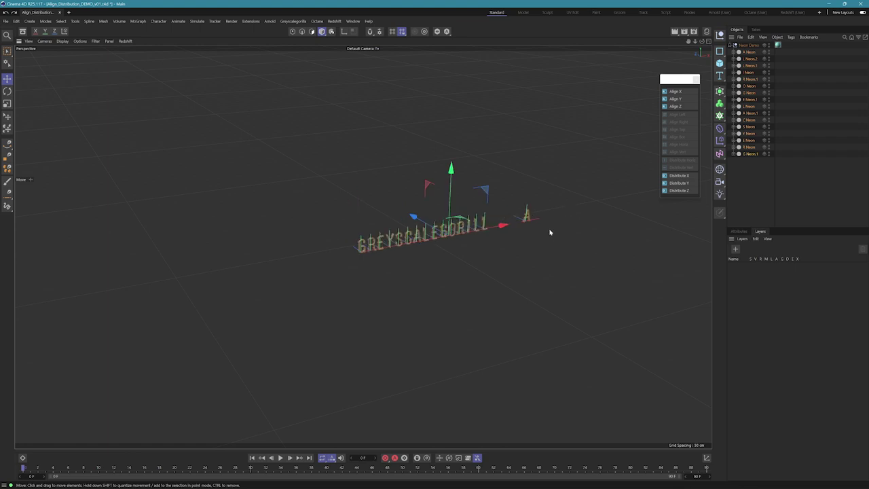
scroll(506, 268, "up", 5)
left_click_drag(570, 200, 585, 249, "alt")
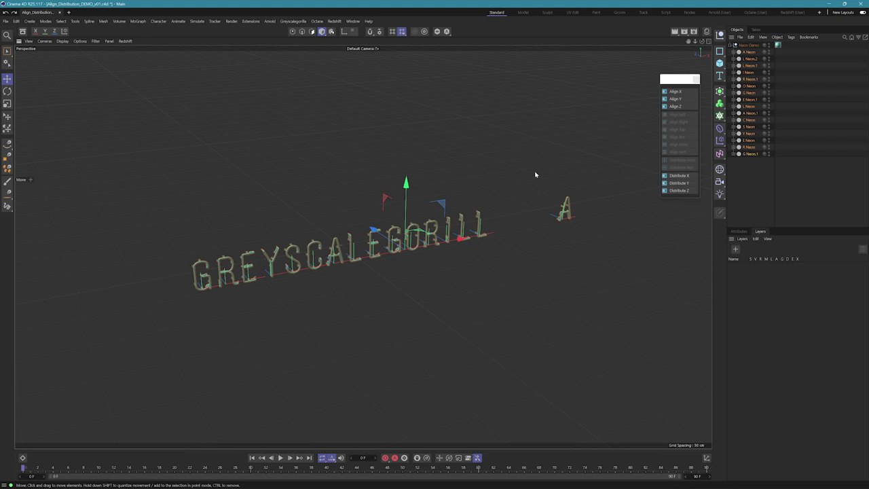
- Rotate the Neon Demo group around its centre to tilt the lettering row
left_click(750, 44)
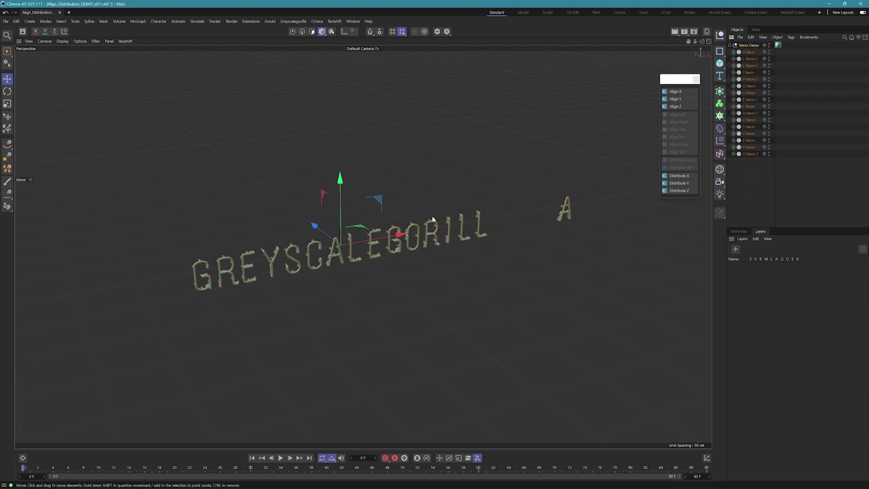
key("r")
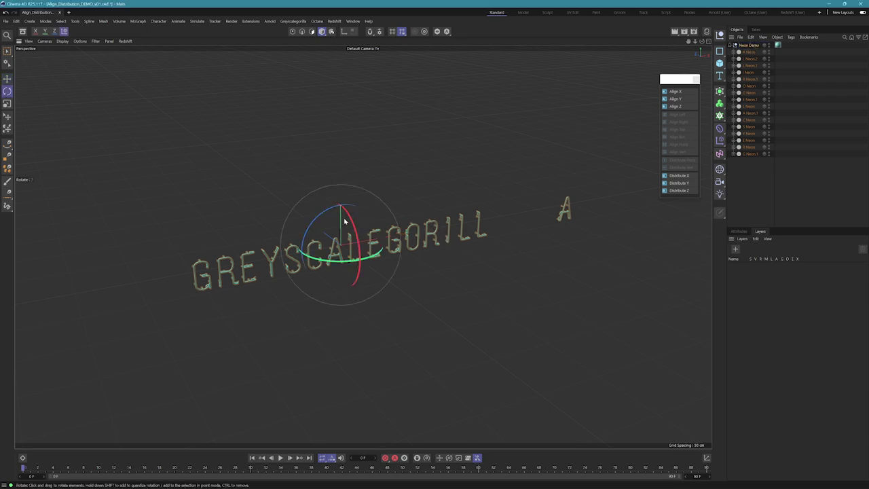
left_click_drag(344, 221, 462, 296)
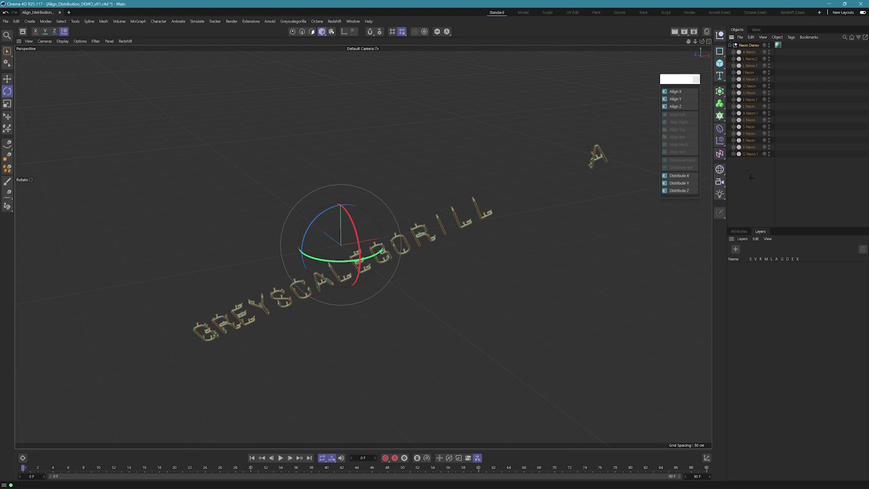
- Try Distribute X on all letter nulls, then undo to the level GREYSCALEGORILL row with A apart
left_click(750, 153, "shift")
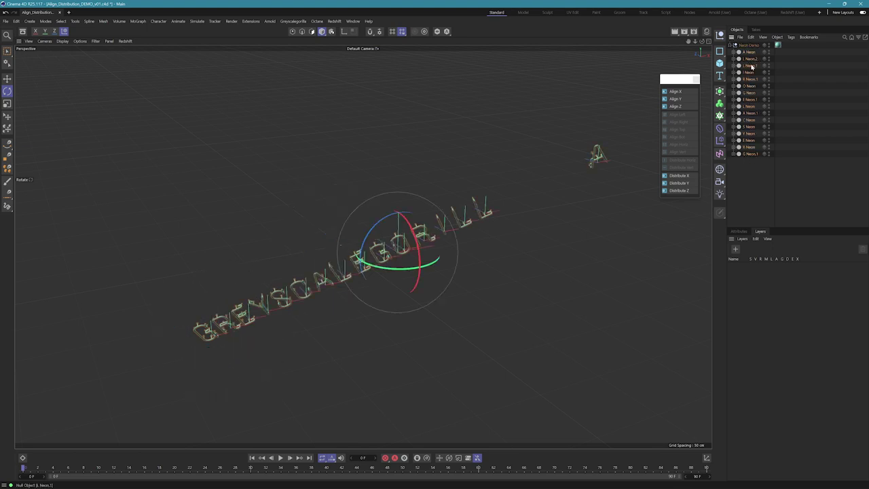
left_click(679, 175)
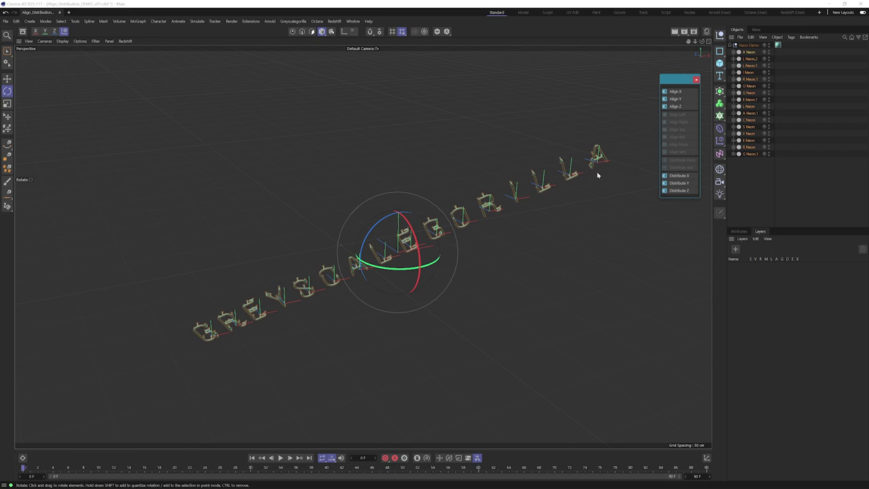
left_click(687, 175)
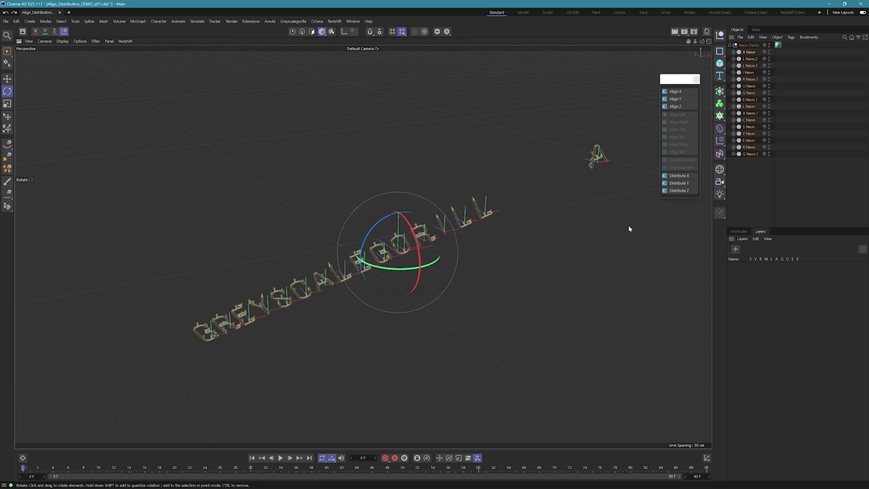
key("ctrl+z")
key("ctrl+z")
key("ctrl+z")
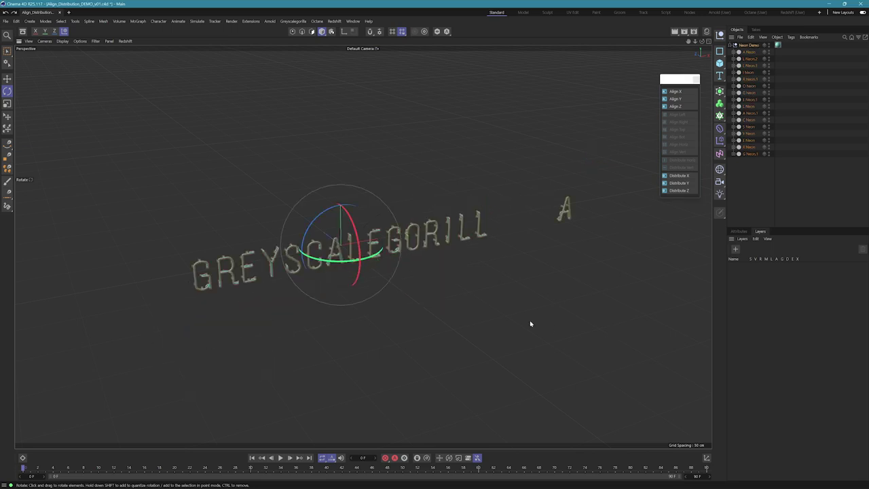
left_click_drag(526, 304, 510, 285, "alt")
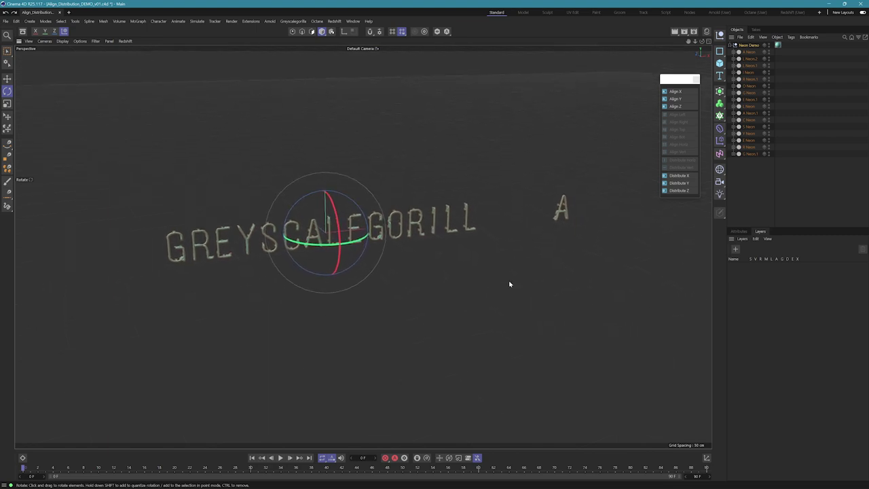
- Show the Perspective, Top and Front views and start selecting the Neon letters from R upward
key("F5")
key("e")
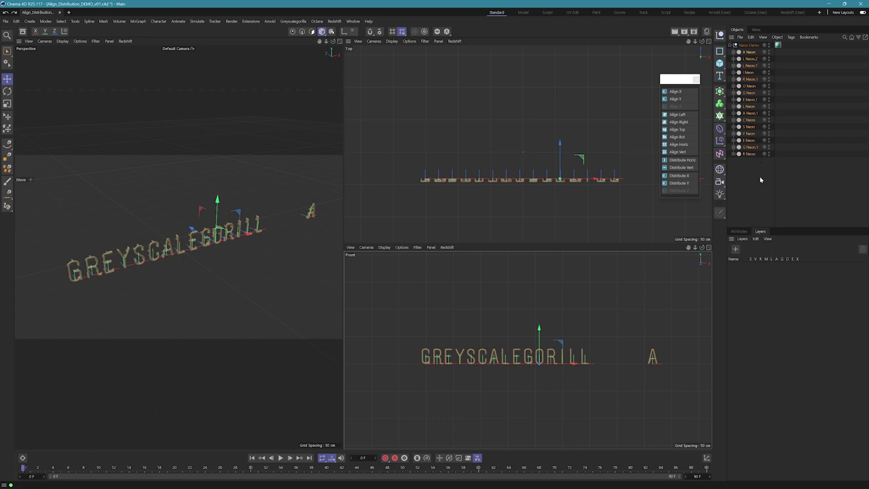
left_click(754, 155)
left_click(751, 133, "shift")
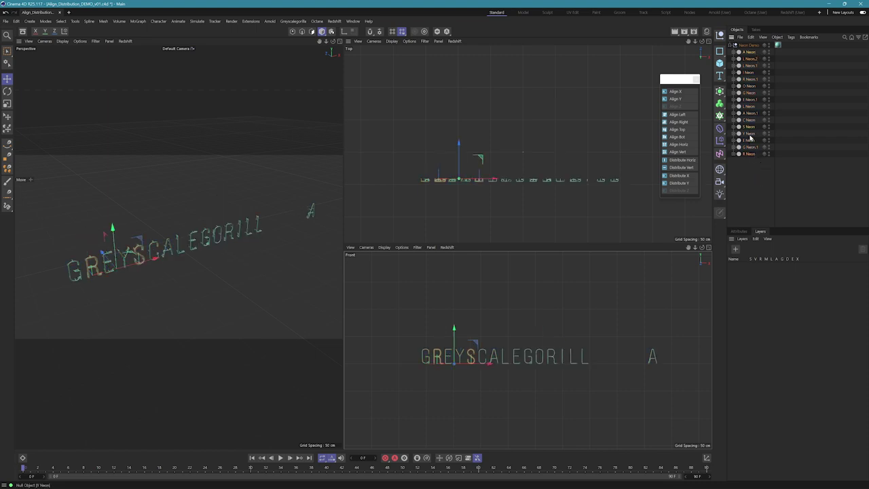
left_click(751, 114, "shift")
left_click(750, 107, "shift")
left_click(750, 99, "shift")
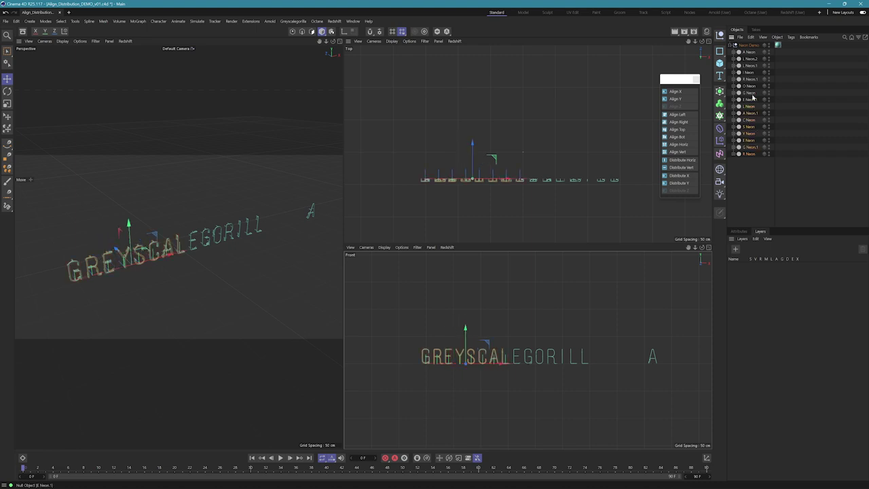
- Select every remaining letter and Distribute Horiz so they evenly spell GREYSCALEGORILLA
left_click(751, 93, "shift")
left_click(751, 86, "shift")
left_click(752, 80, "shift")
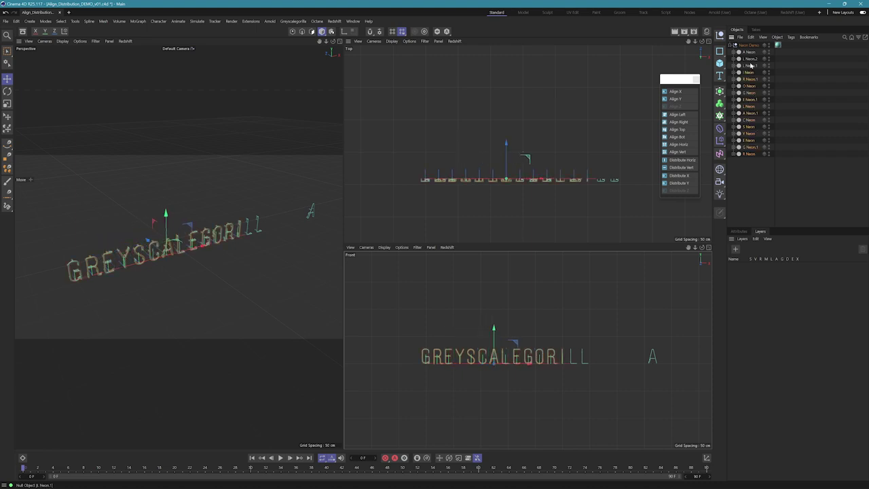
left_click(752, 73, "shift")
left_click(754, 66, "shift")
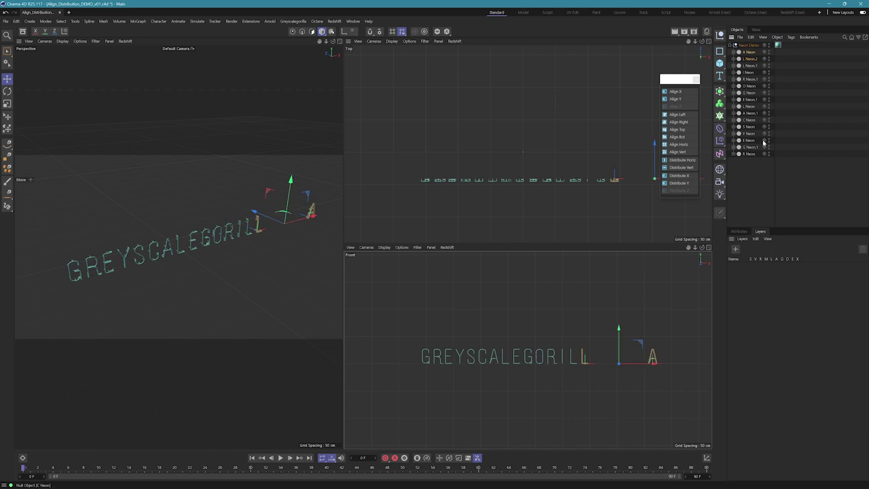
left_click(746, 154, "shift")
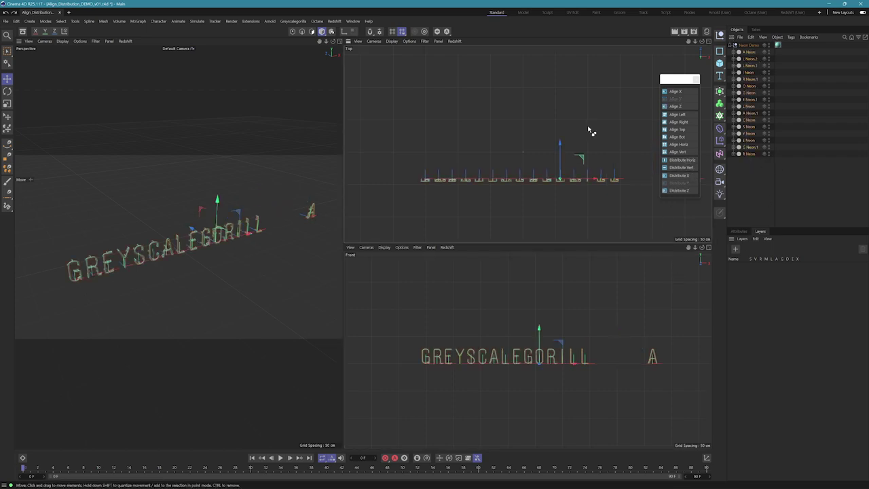
left_click(688, 160)
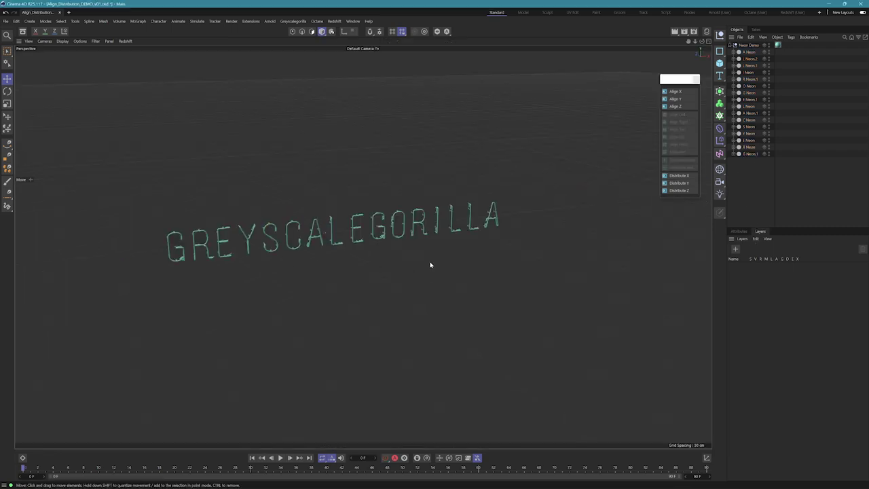
- Orbit closer in the single Perspective view to inspect the cyan GREYSCALEGORILLA lettering
left_click_drag(430, 265, 581, 274, "alt")
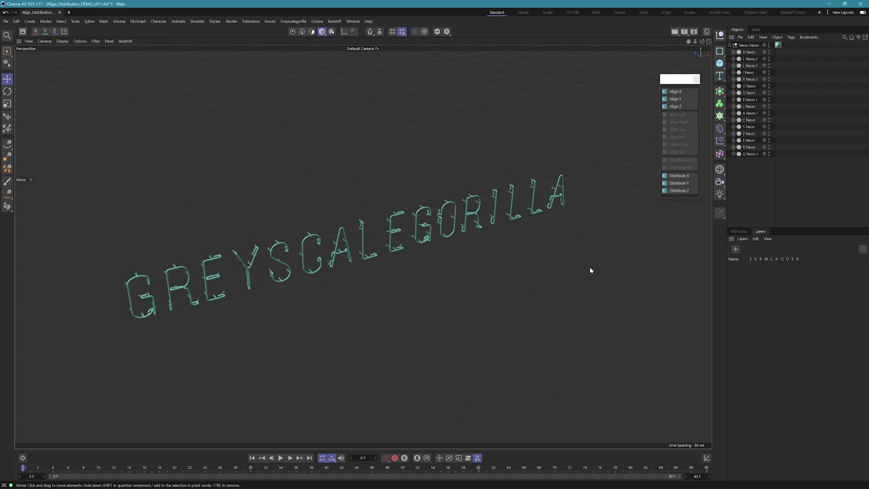